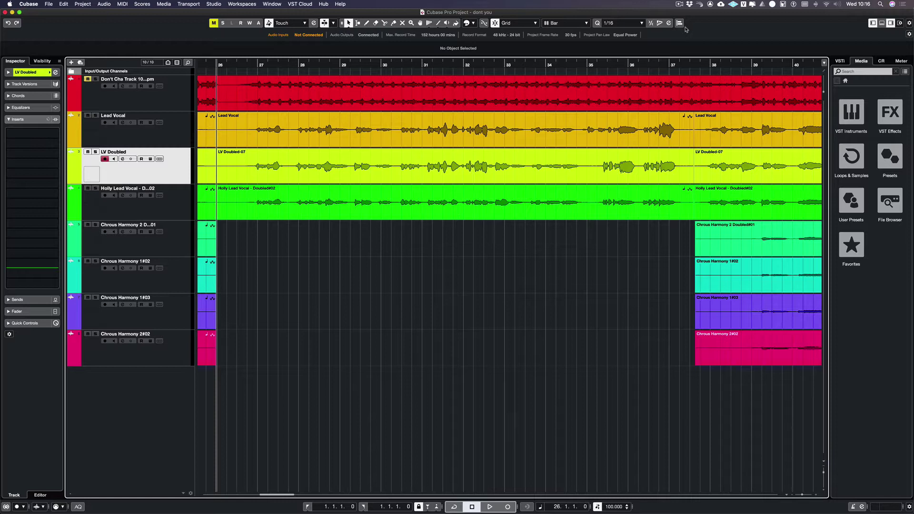
- Play through the vocal section once to hear the lead and doubles before looping bars 26–37
key("space")
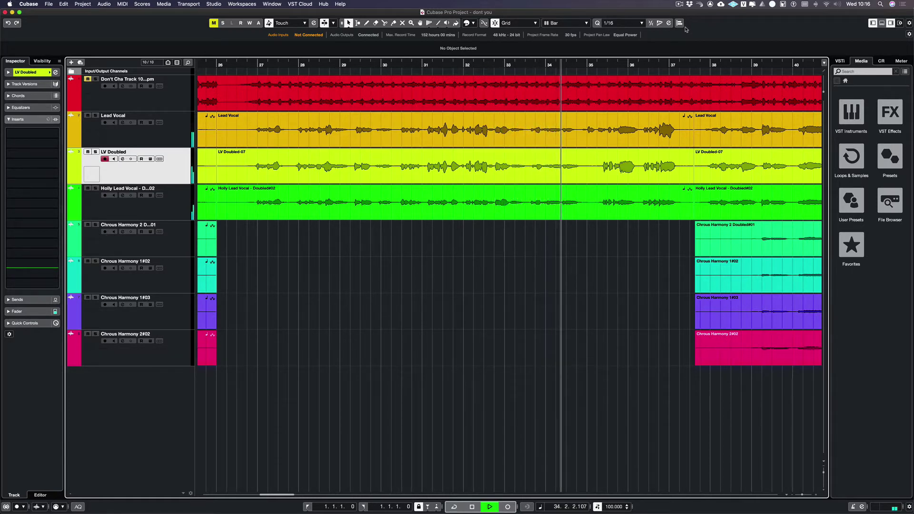
key("space")
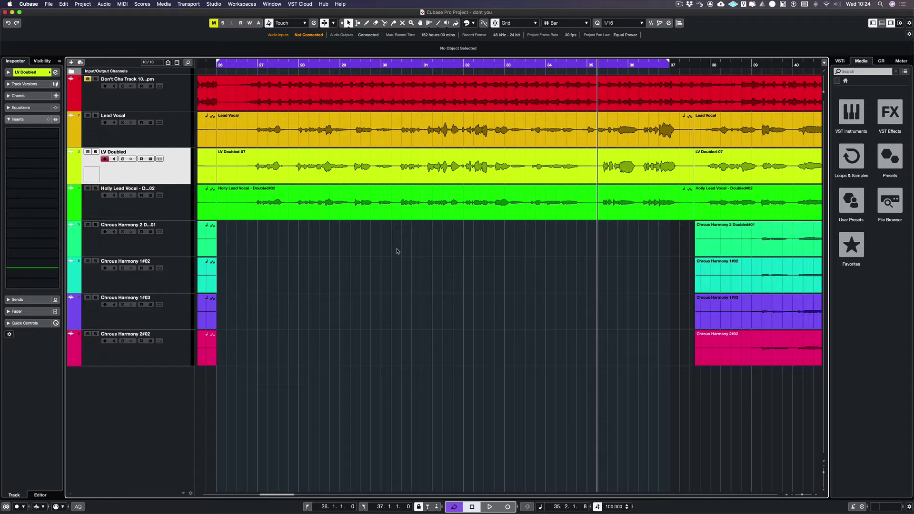
- Select the three vocal events and apply Audio > Extensions > VocAlignProject5 to them
left_click_drag(397, 251, 550, 137)
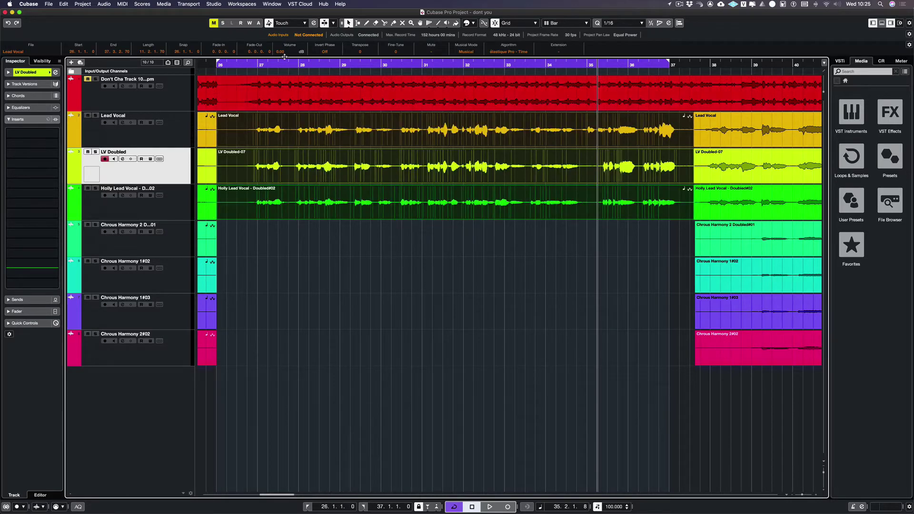
left_click(105, 5)
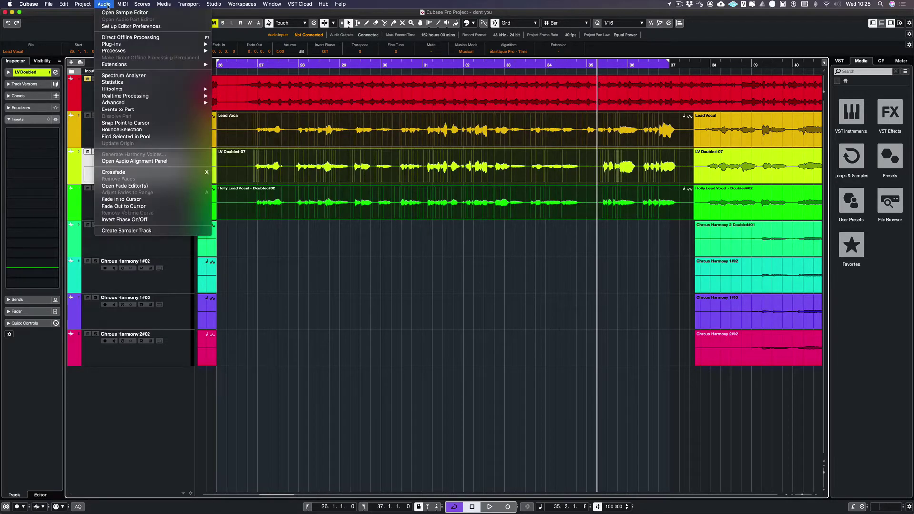
mouse_move(114, 65)
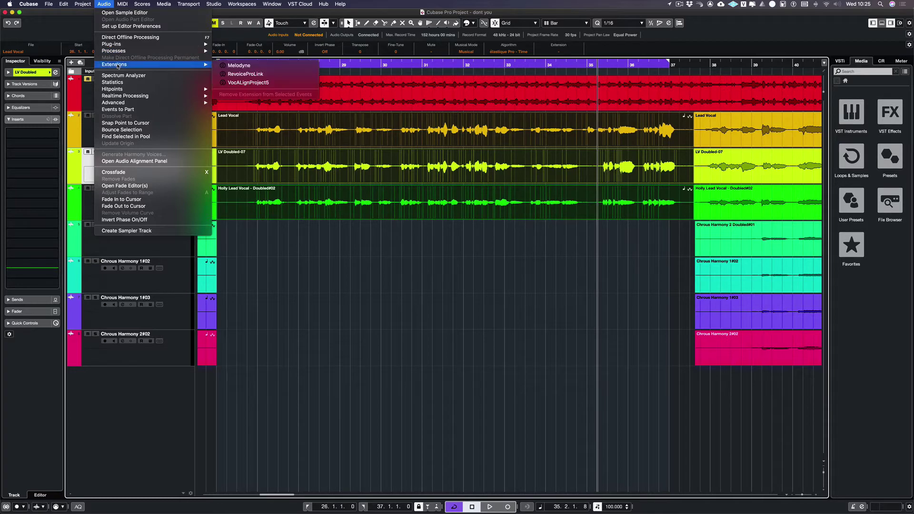
left_click(240, 81)
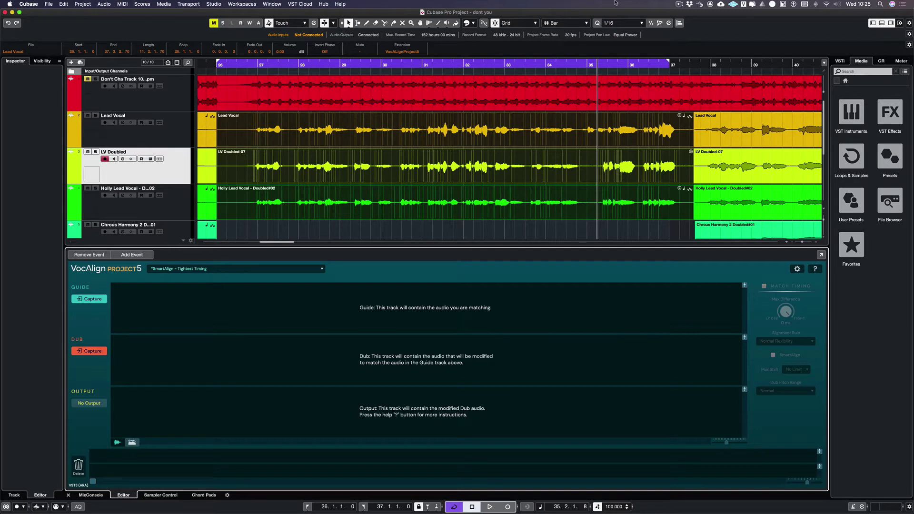
left_click(679, 5)
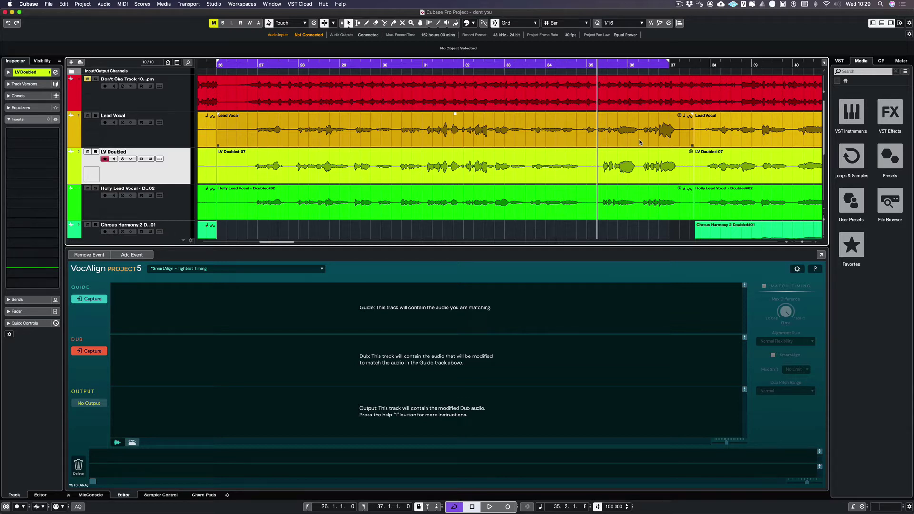
- Capture the Lead Vocal as Guide and choose the SmartAlign - Slightly Loose Timing preset
left_click(641, 142)
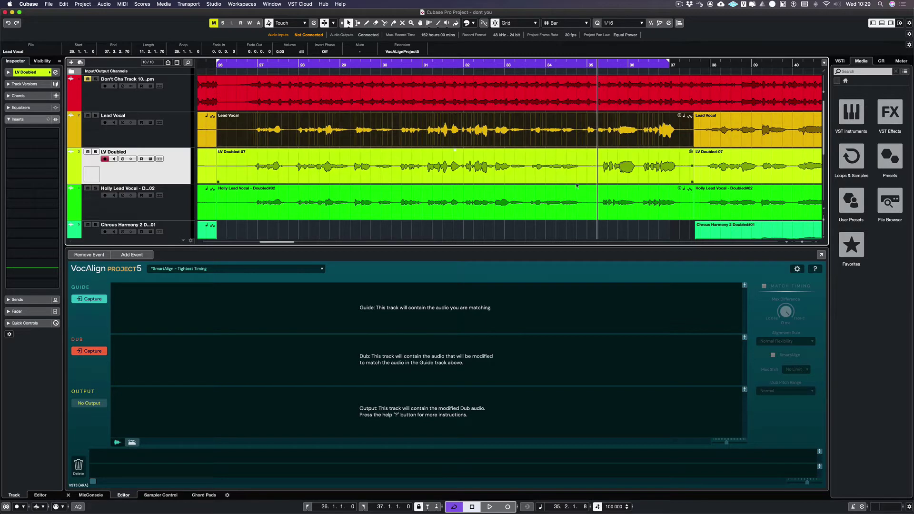
left_click(105, 303)
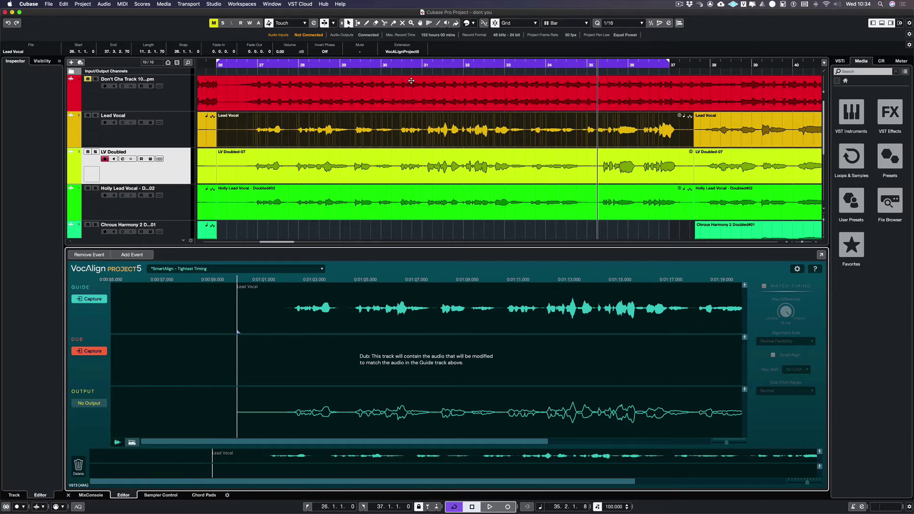
left_click(308, 269)
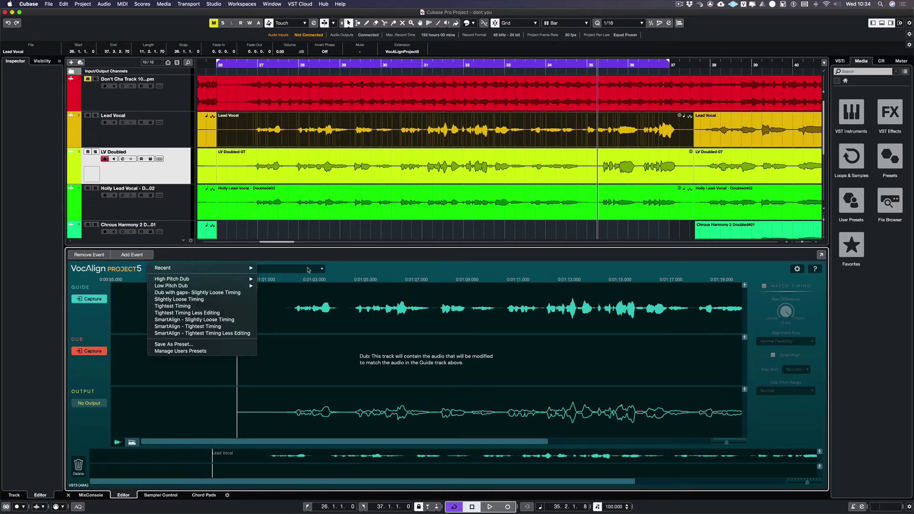
left_click(237, 321)
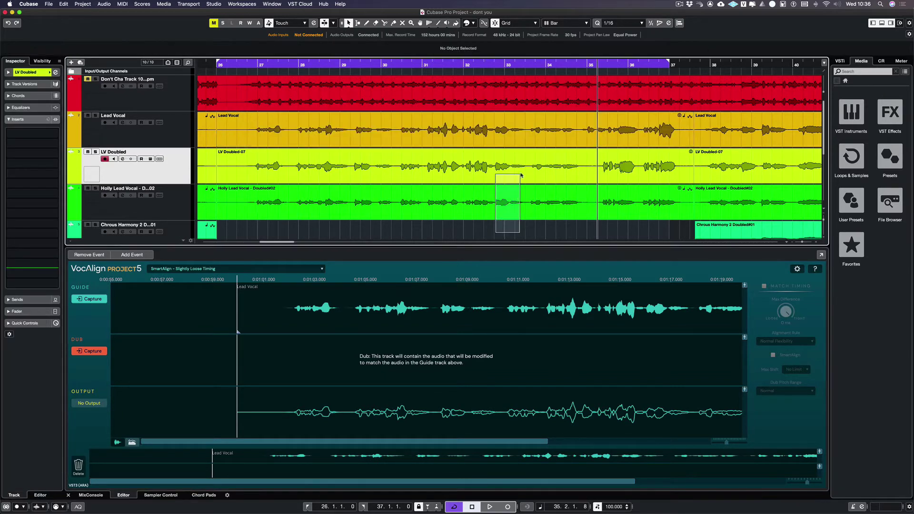
- Capture the LV Doubled and Holly Lead Vocal events as Dub so they align to the lead
left_click_drag(495, 235, 524, 172)
left_click(90, 351)
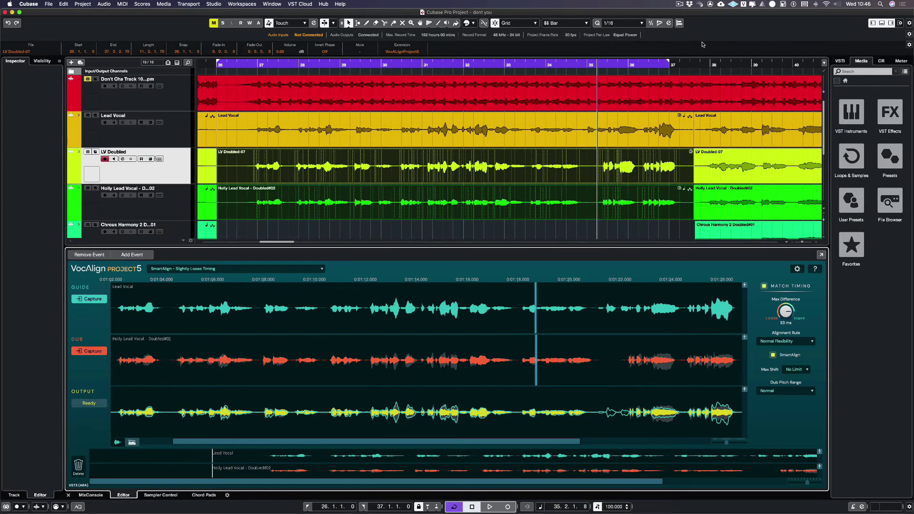
- Select the LV Doubled event alone and reduce its Max Difference to 27 ms
left_click(527, 233)
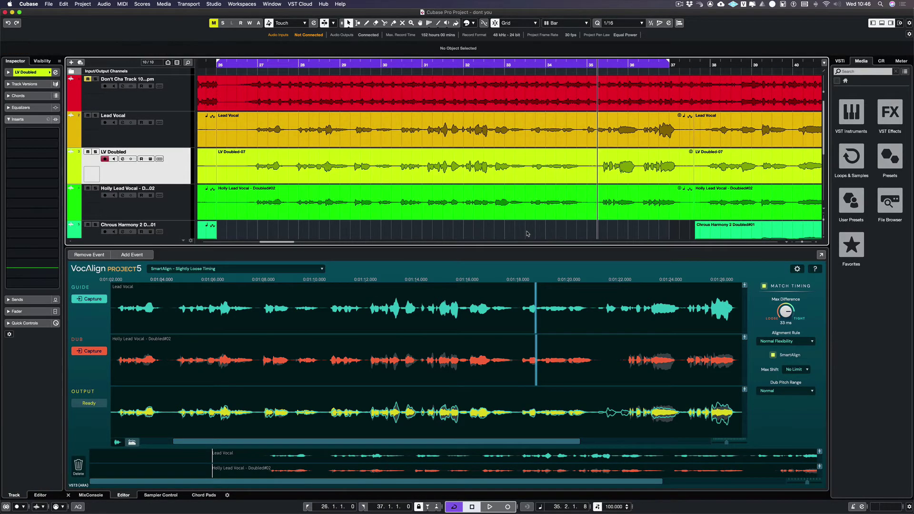
left_click(429, 169)
left_click_drag(786, 311, 785, 315)
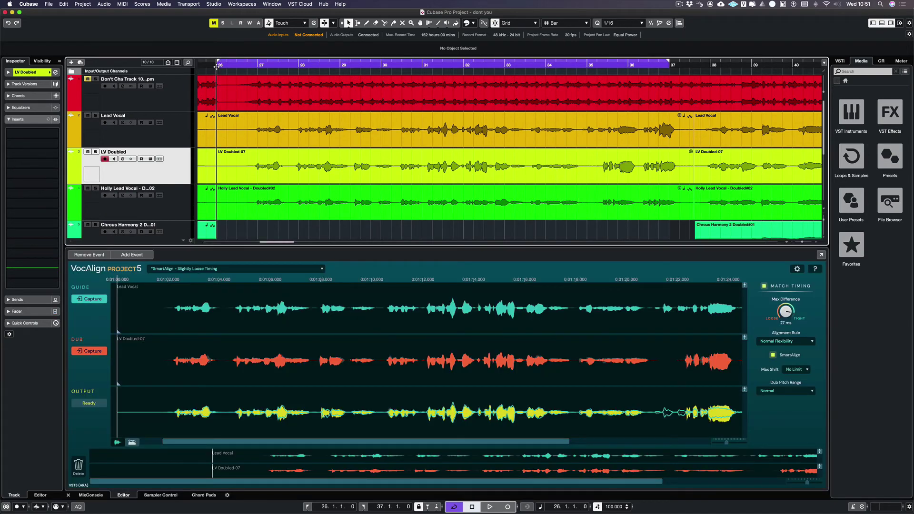
- Audition the aligned vocals, then select the LV Doubled and Holly events for Edit > Render in Place
key("space")
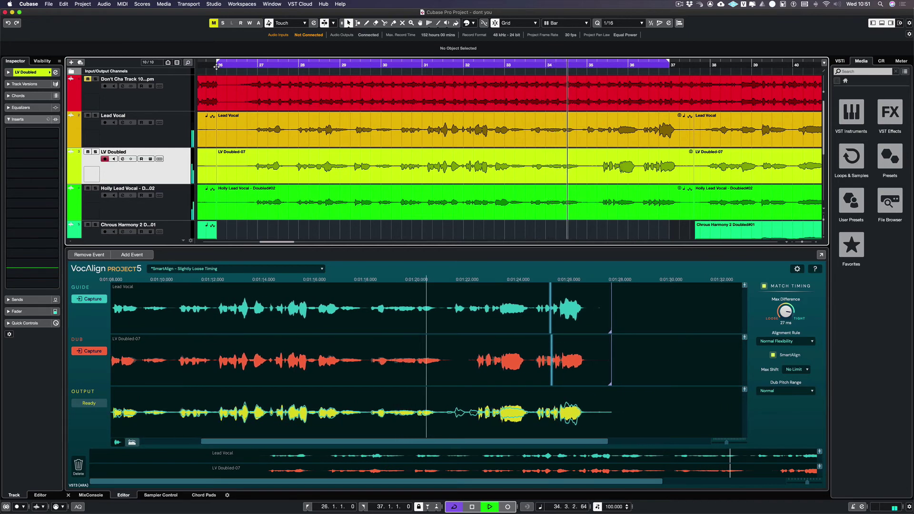
left_click(557, 121)
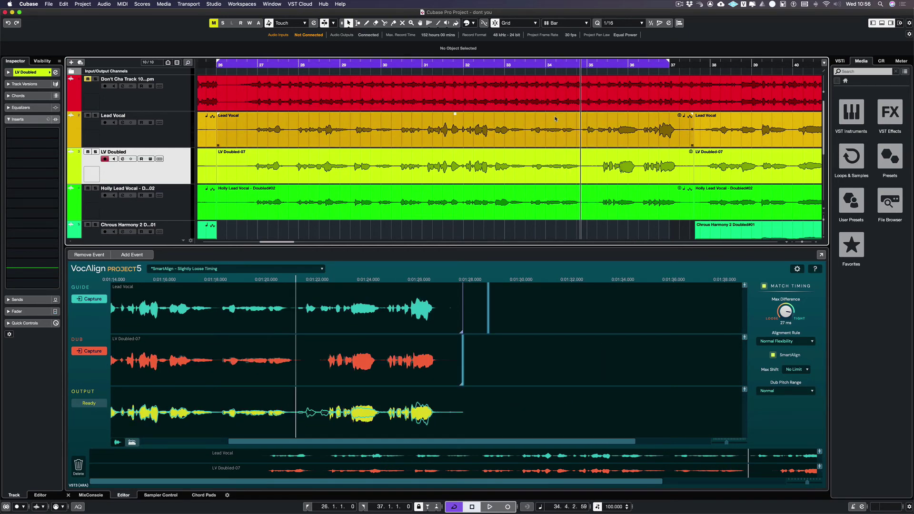
left_click(444, 223)
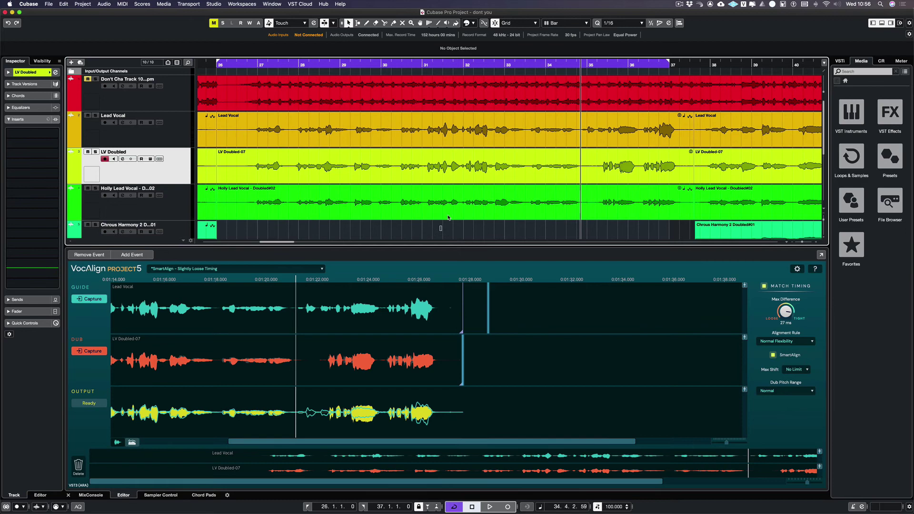
left_click_drag(443, 223, 467, 171)
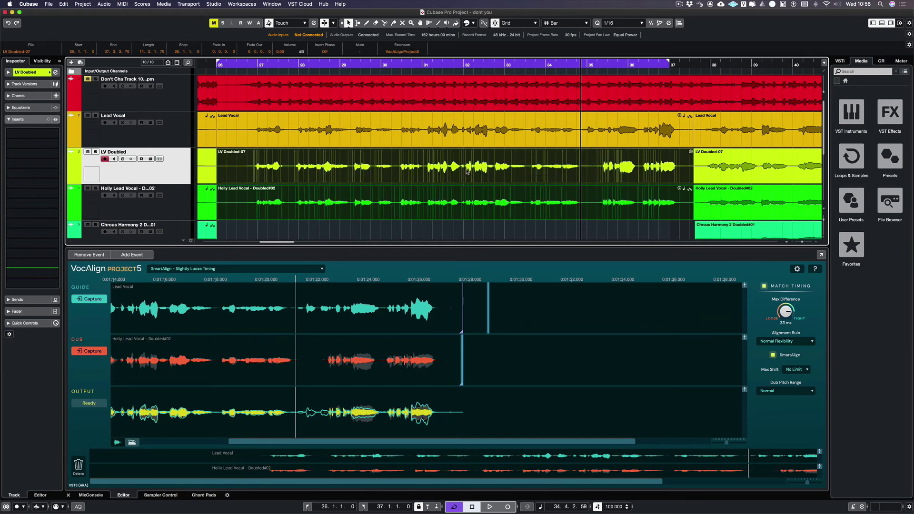
left_click(63, 4)
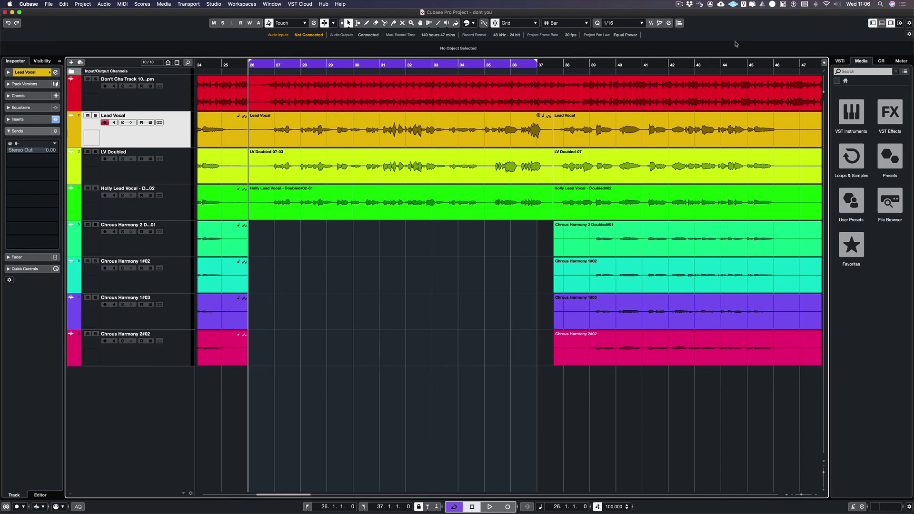
- Play back the loop range with the newly rendered doubled vocal events
key("space")
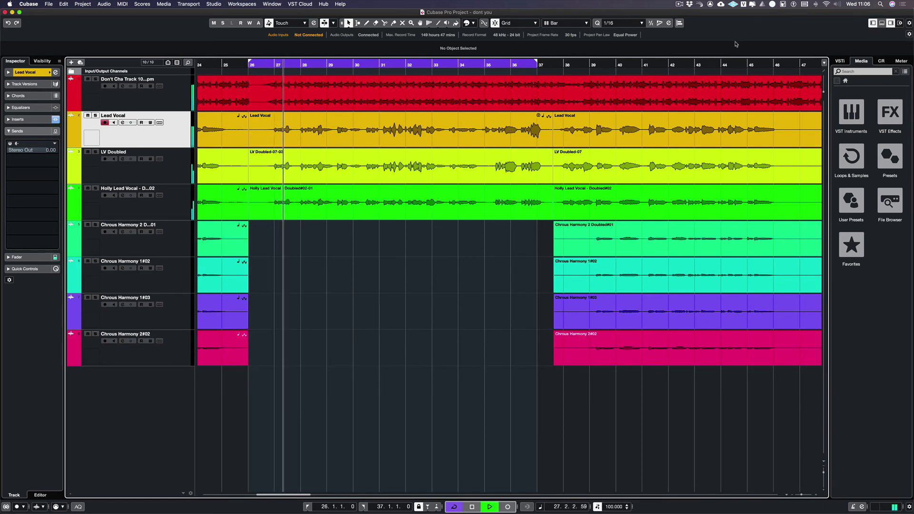